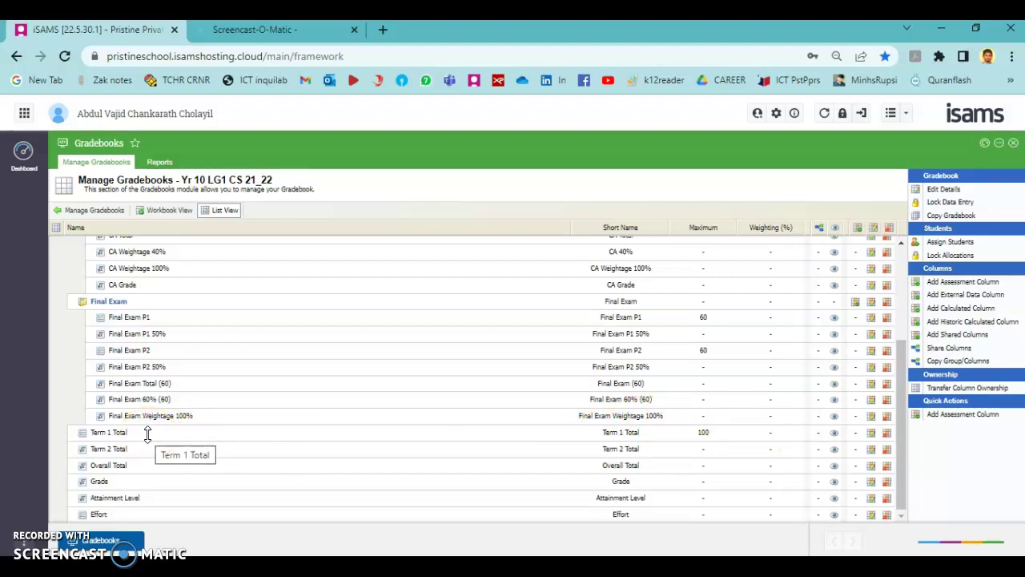
Open the edit window for the Term 1 Total column in the Yr 10 LG1 CS 21_22 gradebook
left_click(133, 433)
Show the Report Mapping settings of the Term 1 Total column editor
left_click(872, 434)
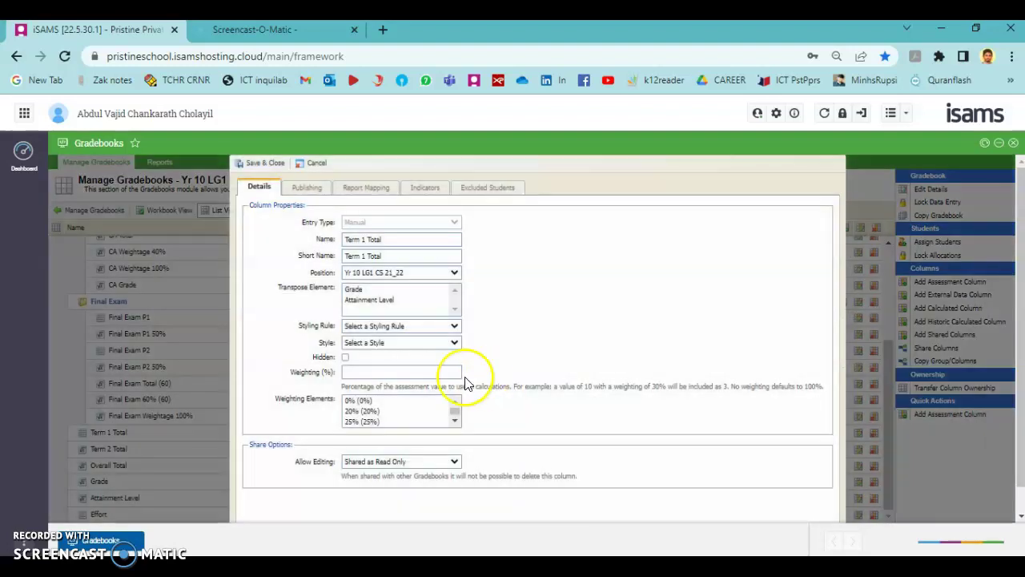
left_click(360, 192)
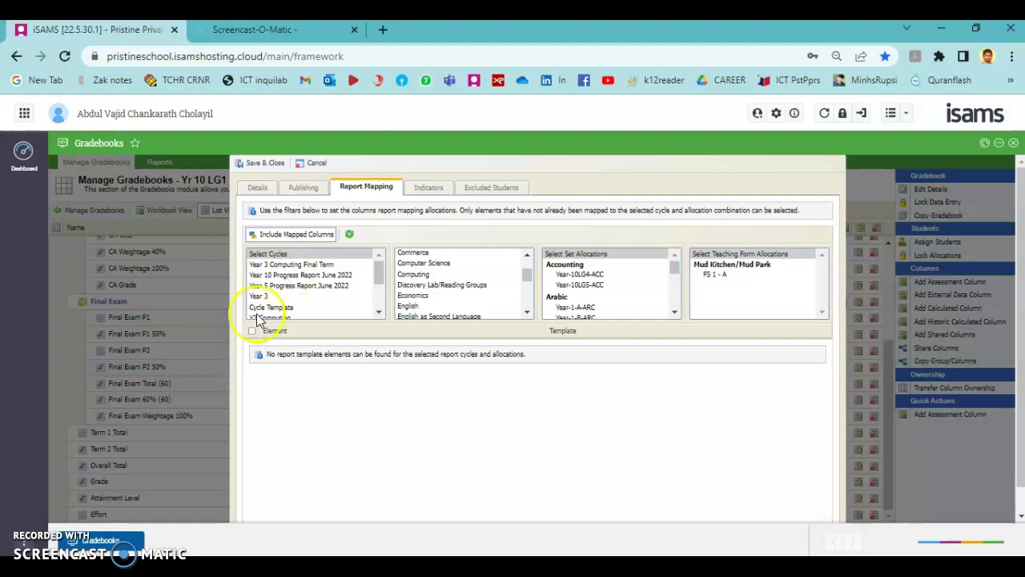
Tick Term 1 Total under Year 10 Progress Report June 2022, Computer Science, set Year-10LG1-CS
left_click(233, 335)
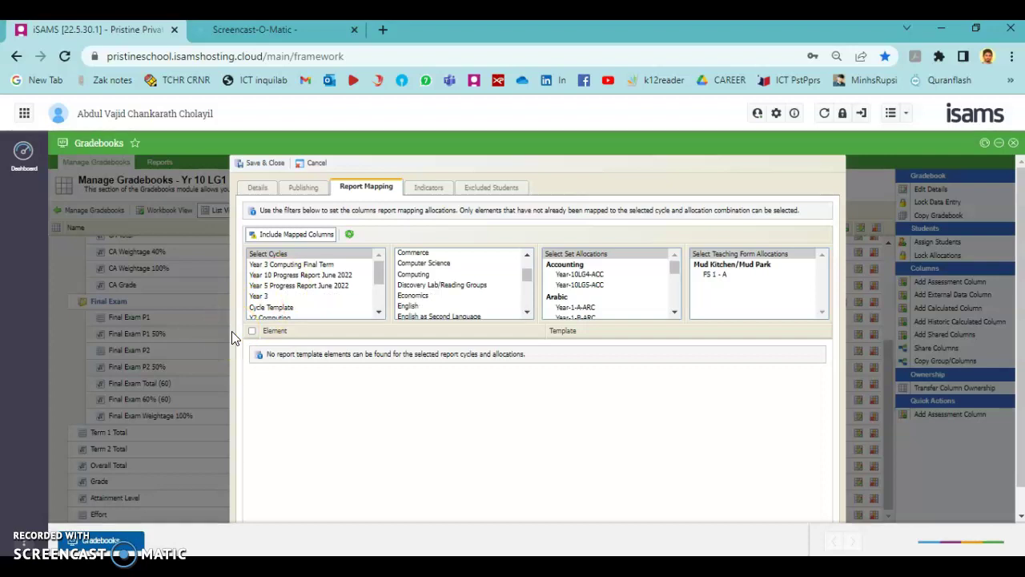
left_click(286, 277)
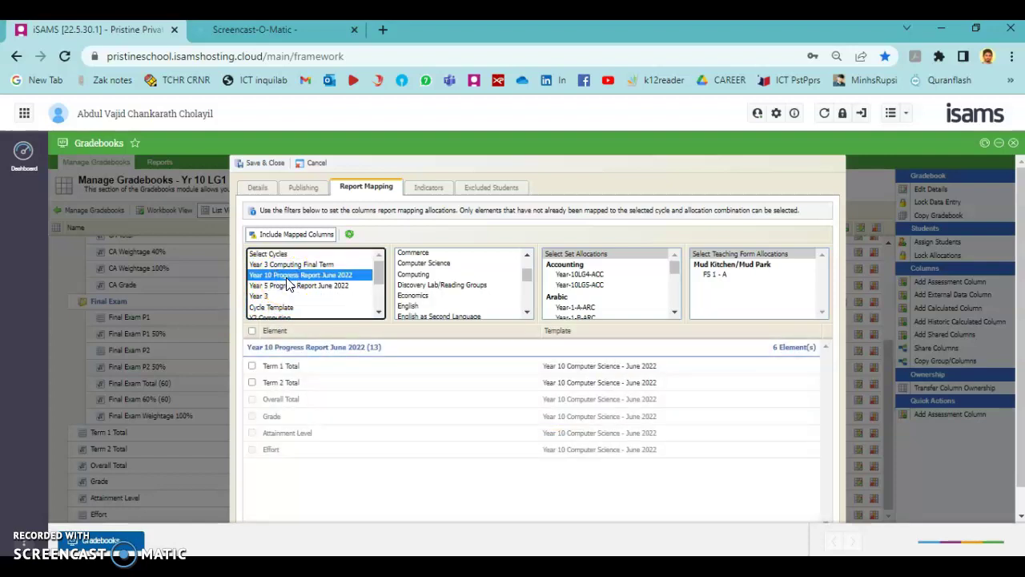
left_click(442, 266)
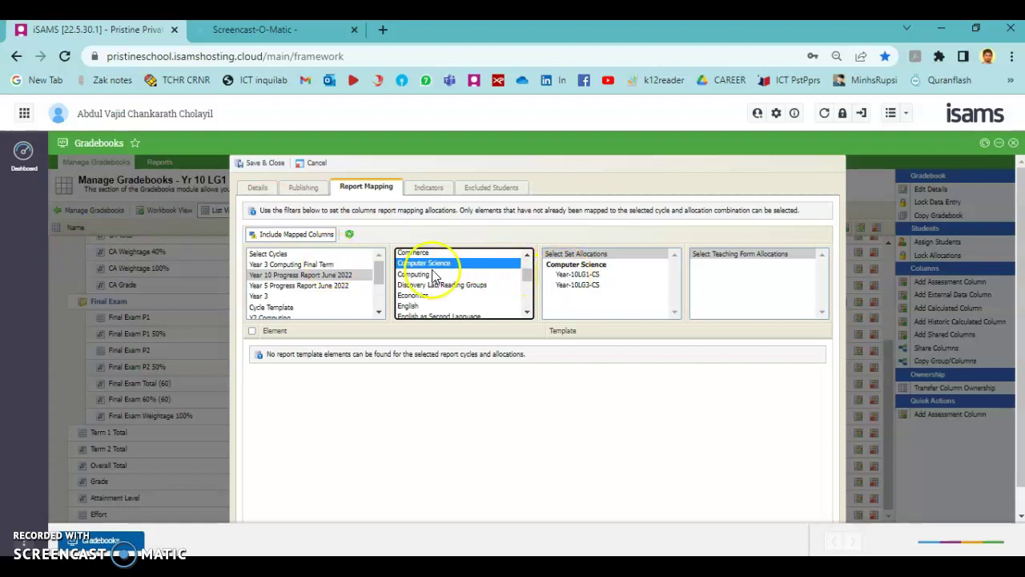
left_click(564, 276)
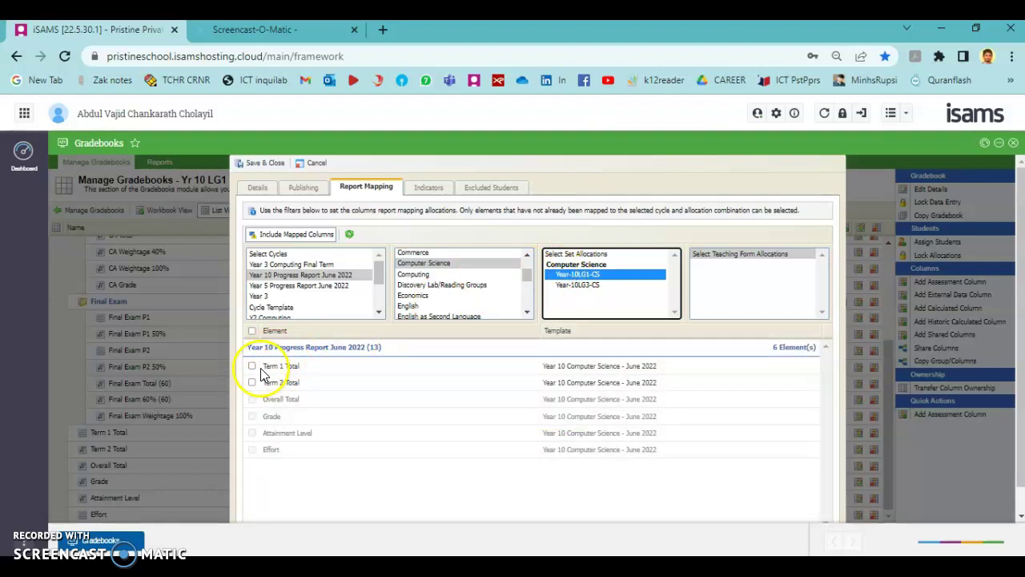
left_click(252, 367)
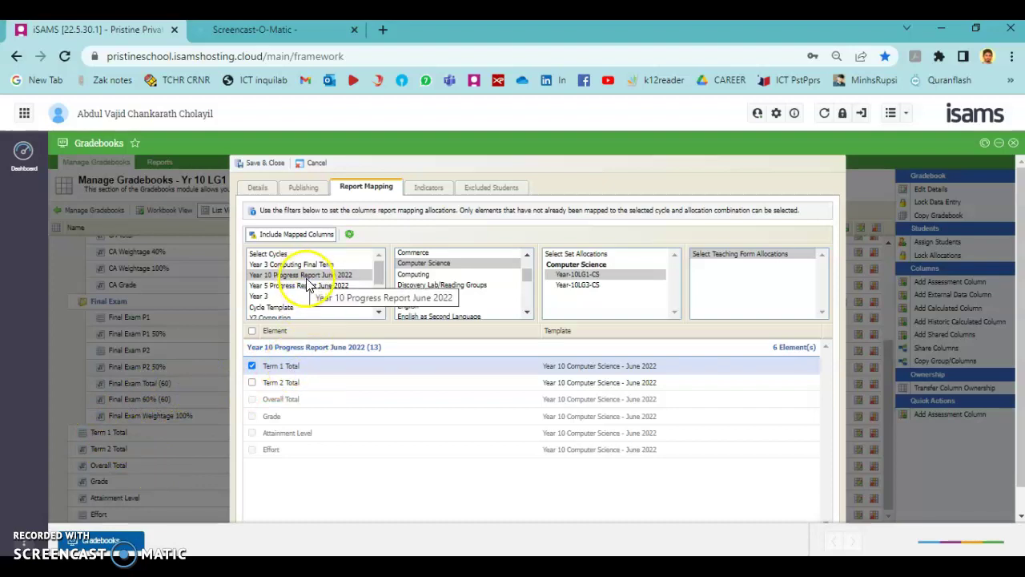
Save and close the Term 1 Total mapping, then scroll to Term 2 Total
left_click(273, 164)
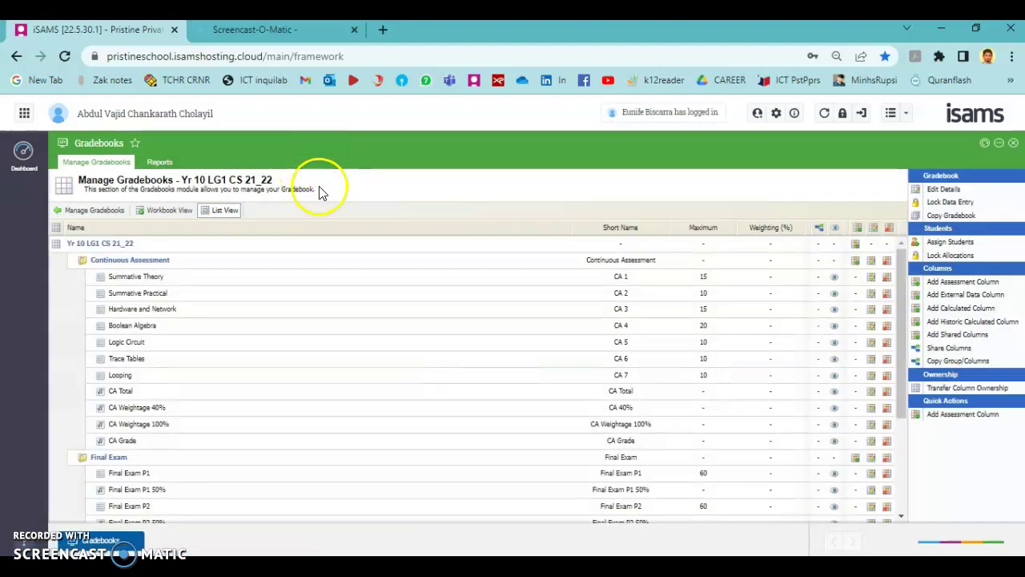
scroll(151, 481, "down", 2)
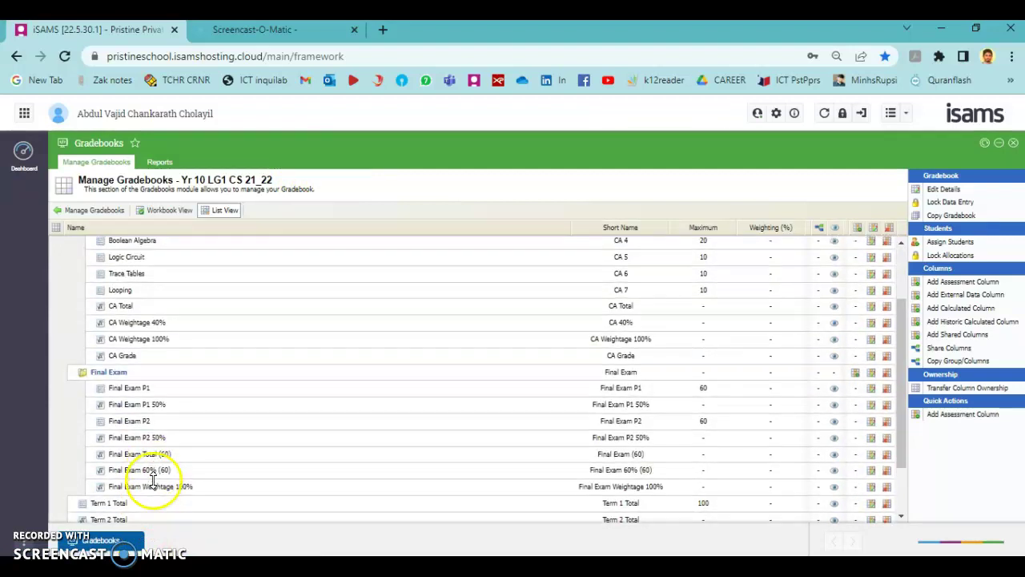
scroll(152, 478, "down", 2)
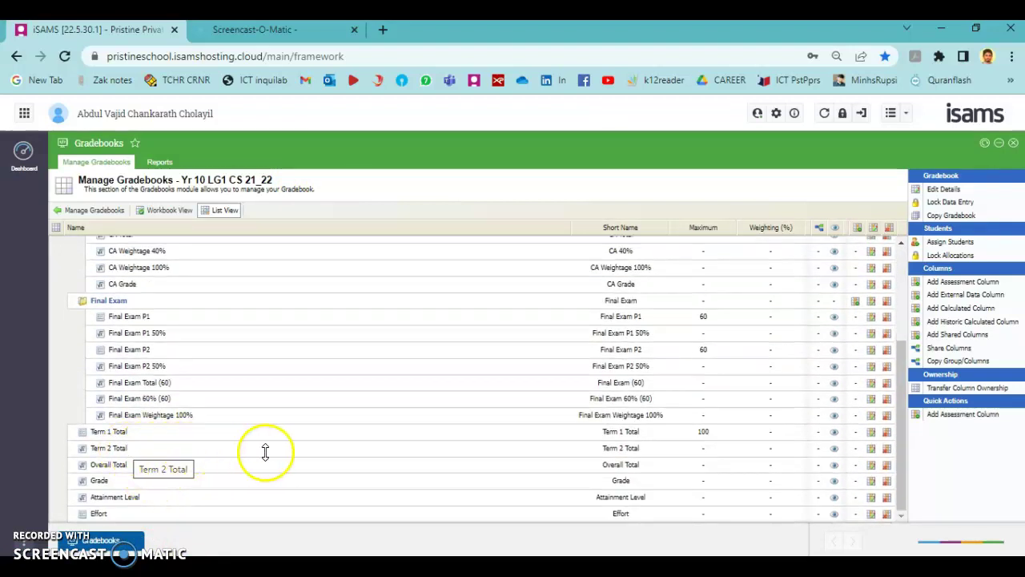
Advance the Term 2 Total calculated-column wizard to its Step 4 report mapping
left_click(872, 452)
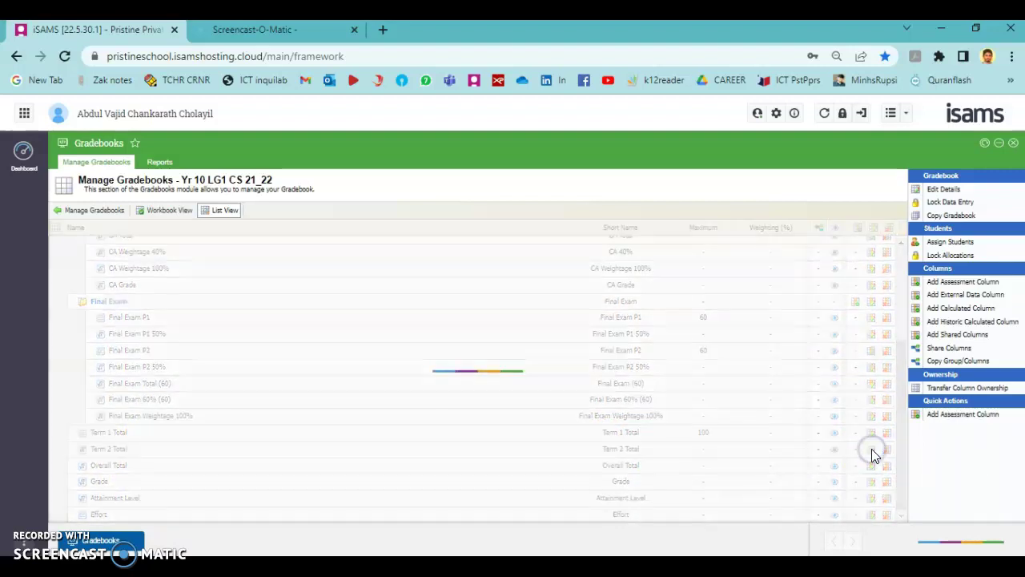
scroll(566, 373, "down", 1)
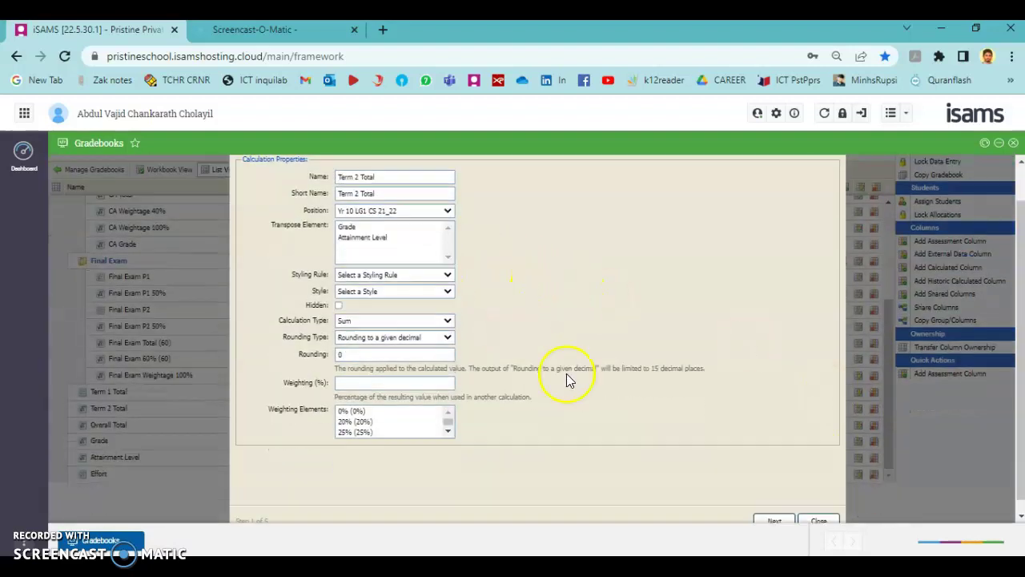
scroll(393, 281, "up", 1)
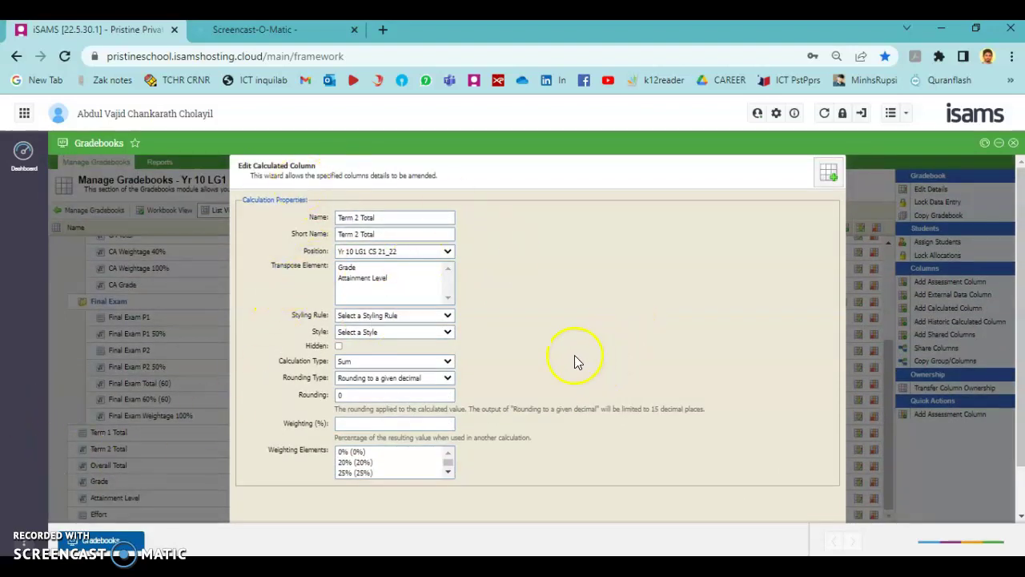
scroll(719, 441, "down", 1)
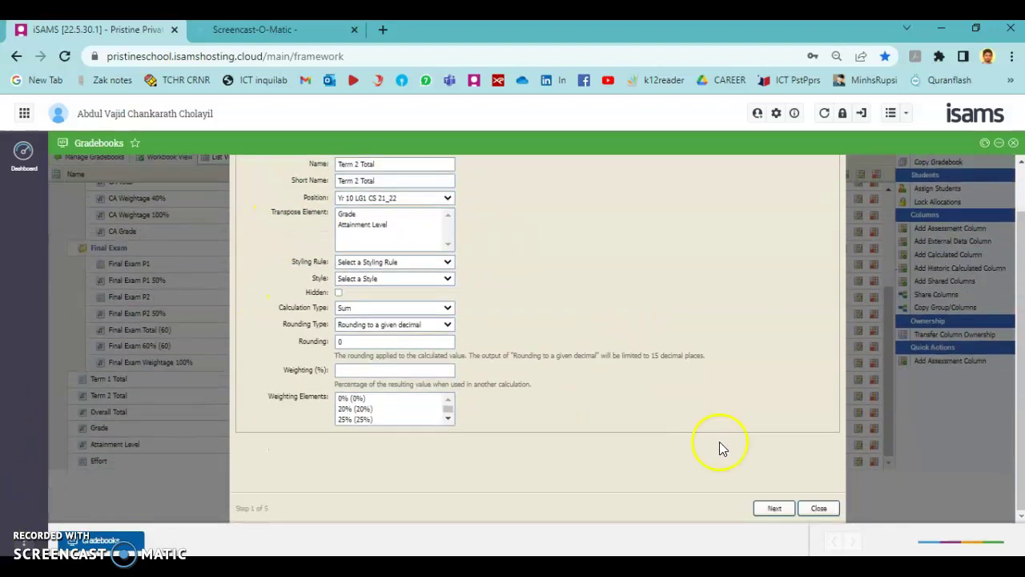
left_click(770, 509)
left_click(770, 511)
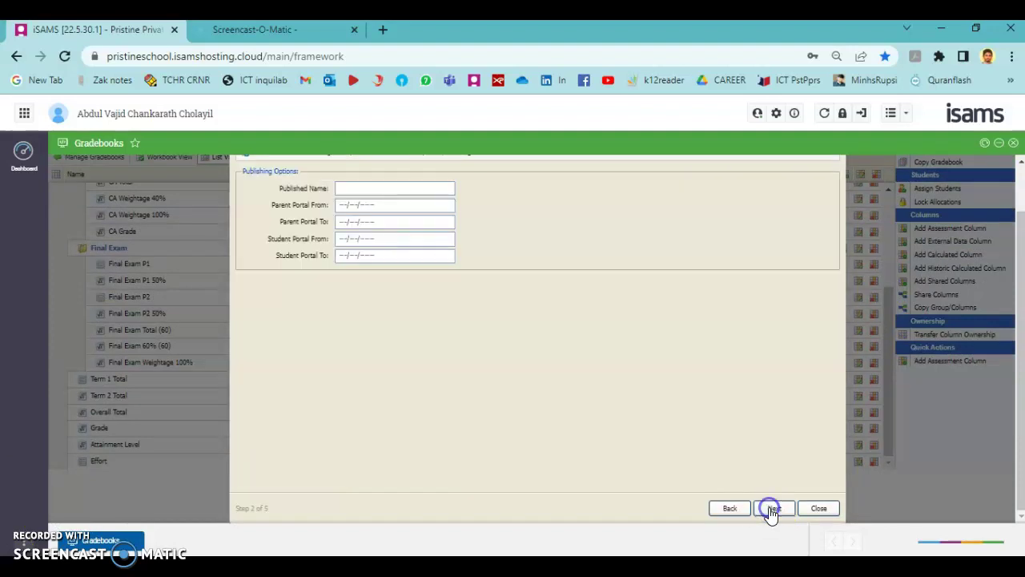
left_click(775, 508)
scroll(737, 463, "up", 1)
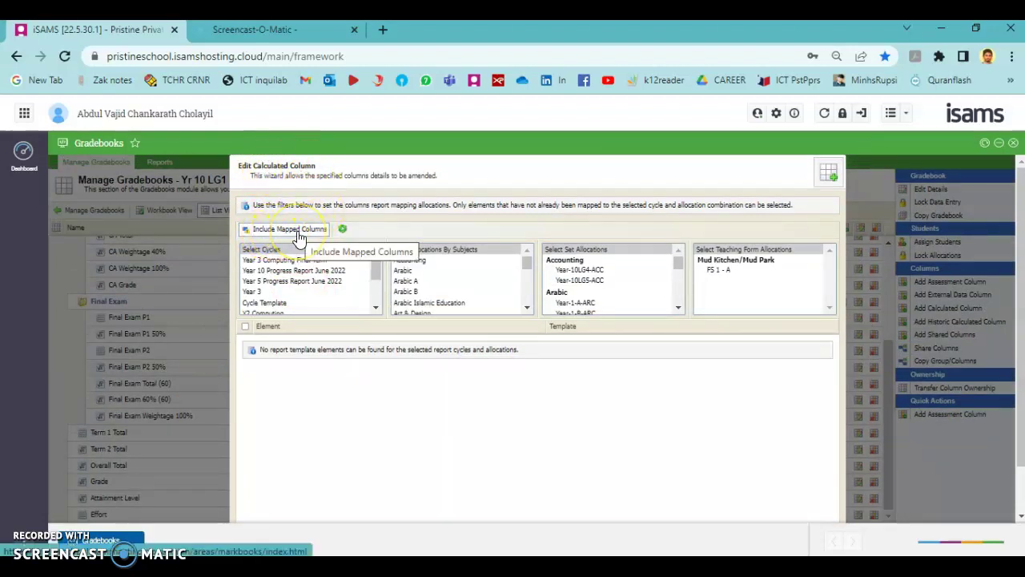
Tick Term 2 Total under Year 10 Progress Report June 2022, Computer Science, Year-10LG1-CS
left_click(270, 271)
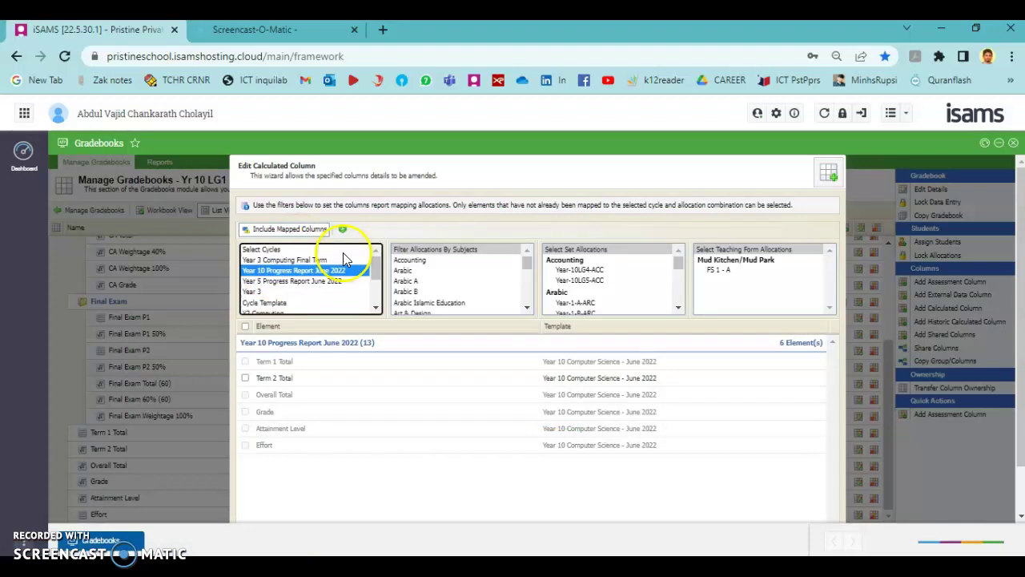
scroll(451, 279, "down", 3)
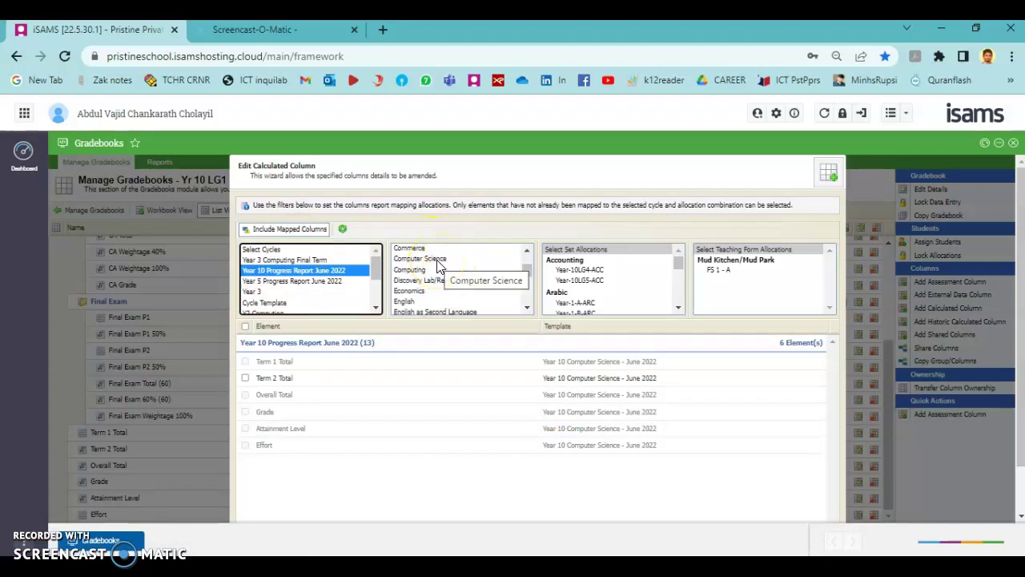
left_click(439, 260)
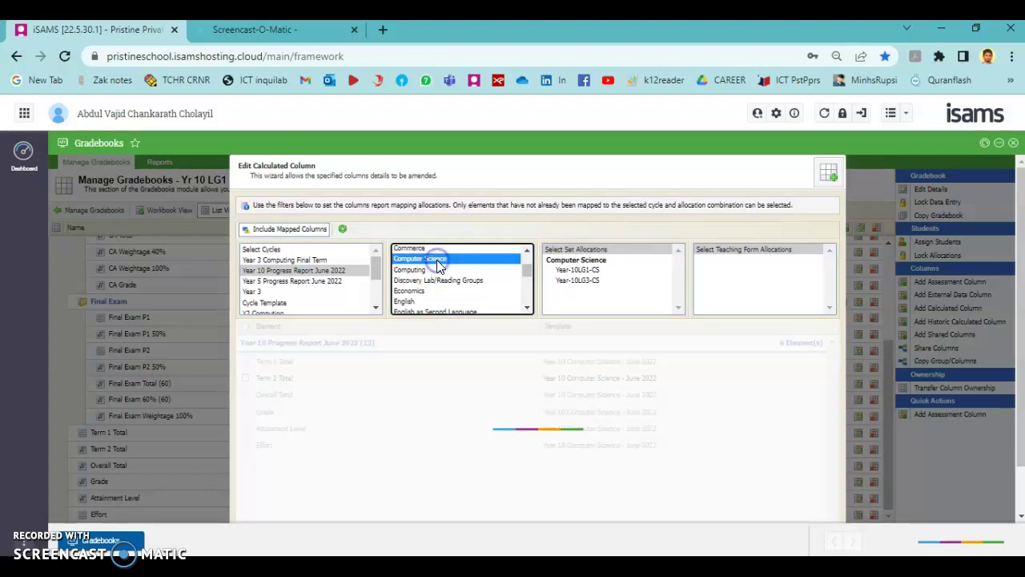
left_click(575, 271)
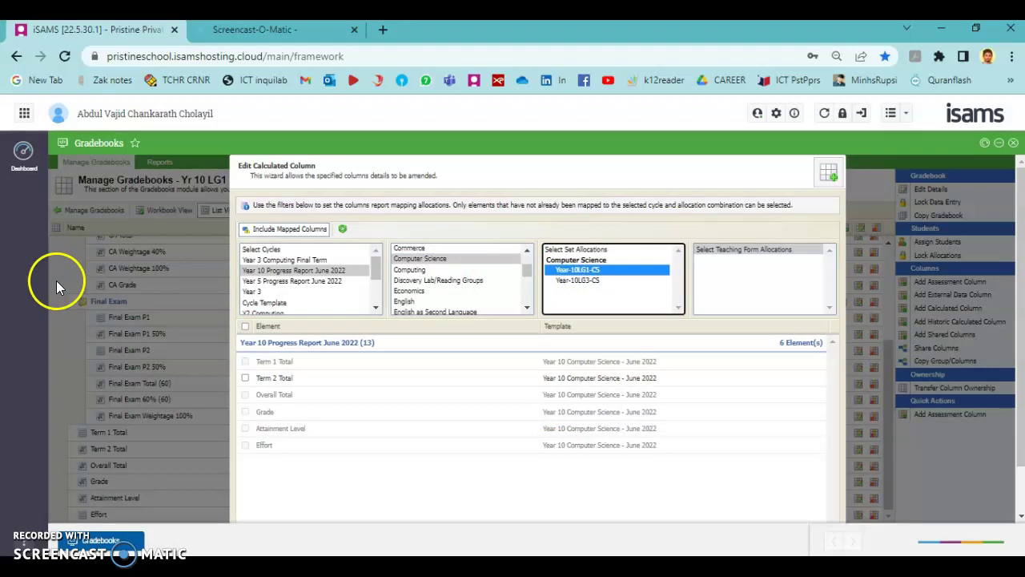
left_click(245, 378)
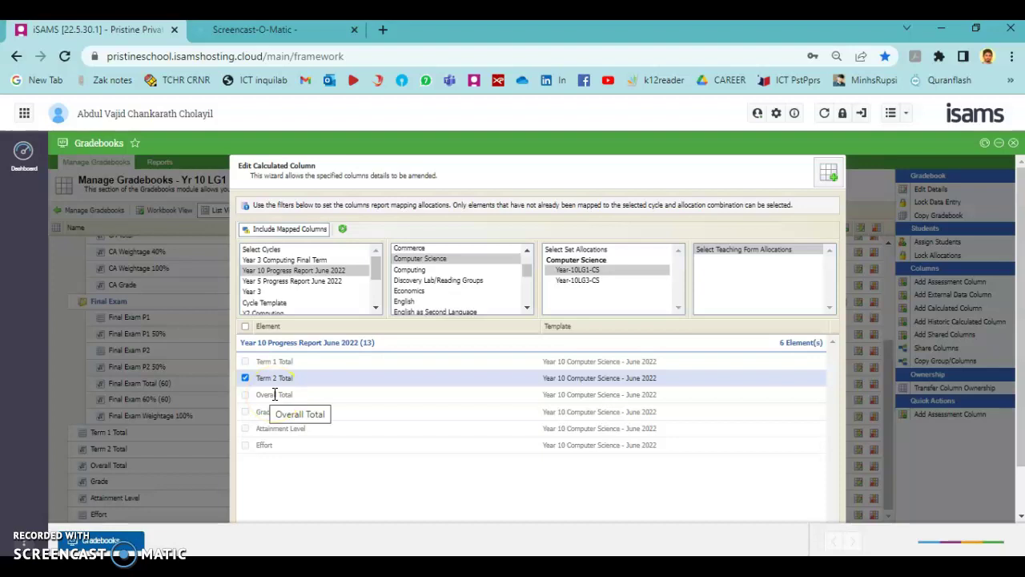
left_click(269, 375)
scroll(560, 465, "down", 1)
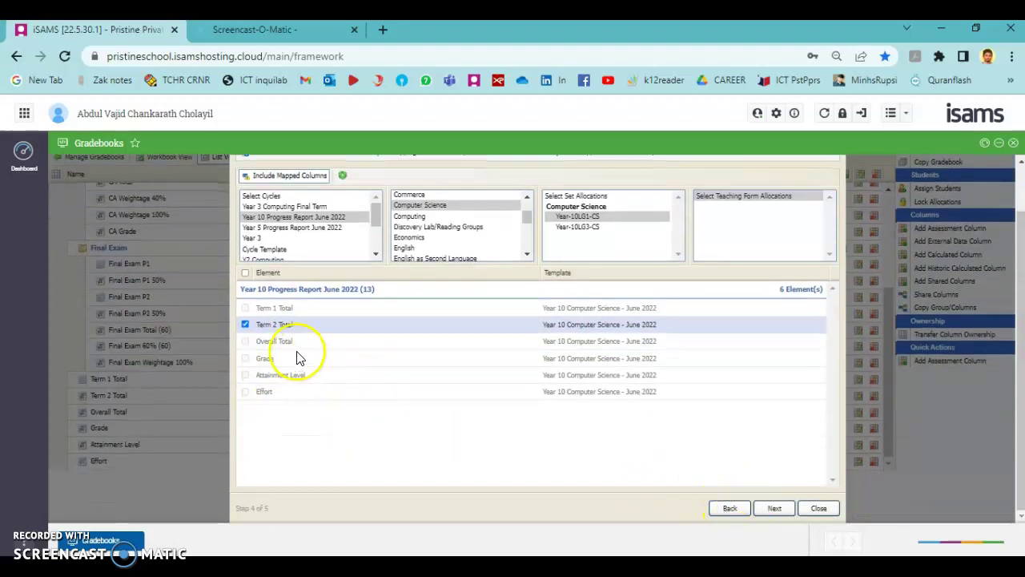
Finish the Term 2 Total Edit Calculated Column wizard and return to the List View
left_click(775, 509)
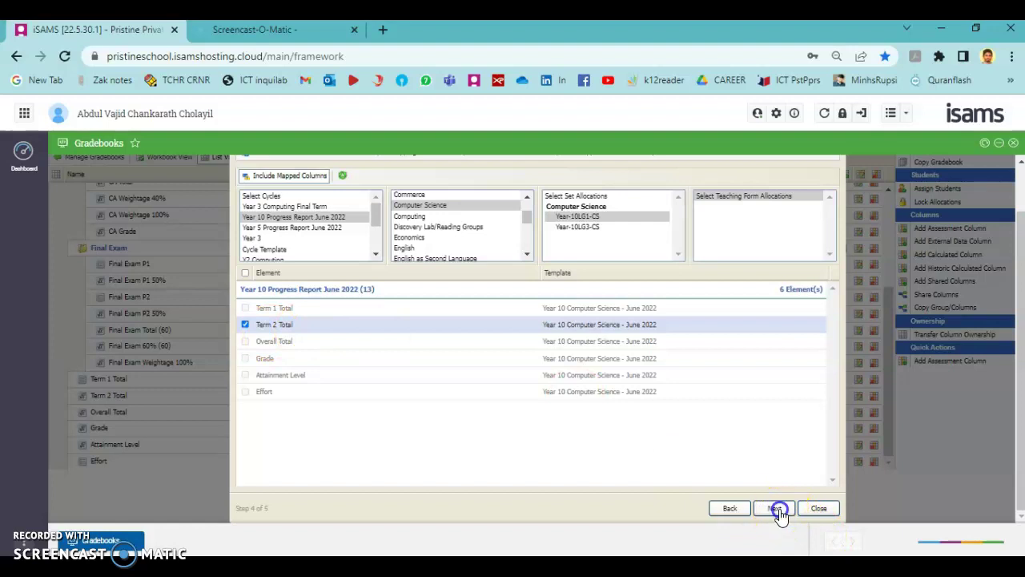
left_click(806, 517)
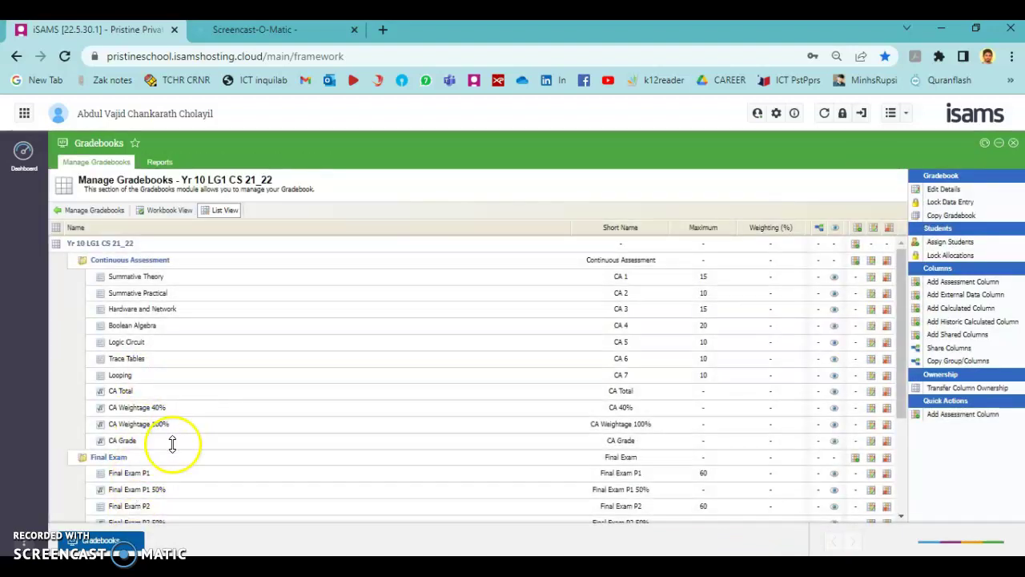
scroll(170, 442, "down", 2)
scroll(117, 469, "down", 1)
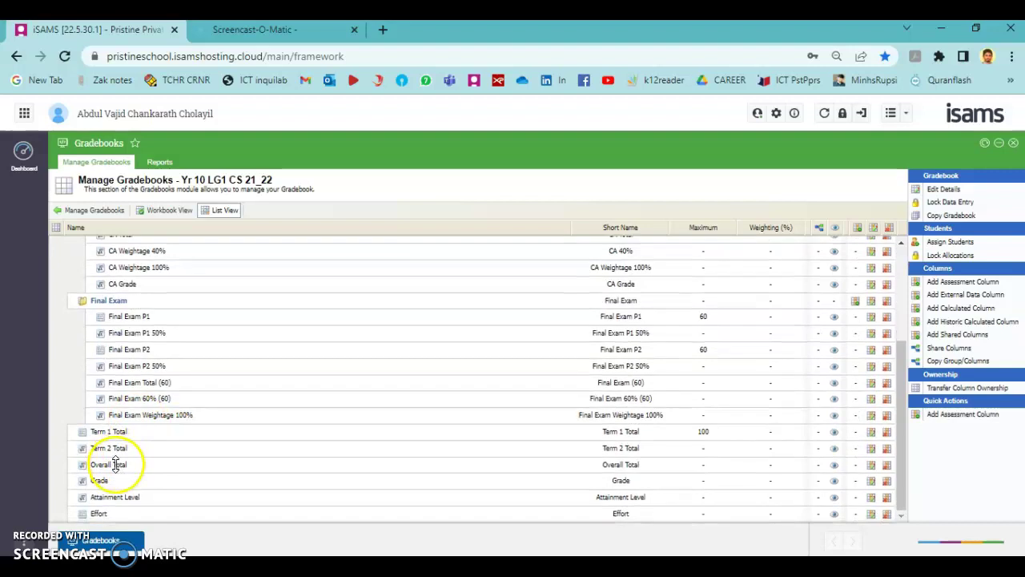